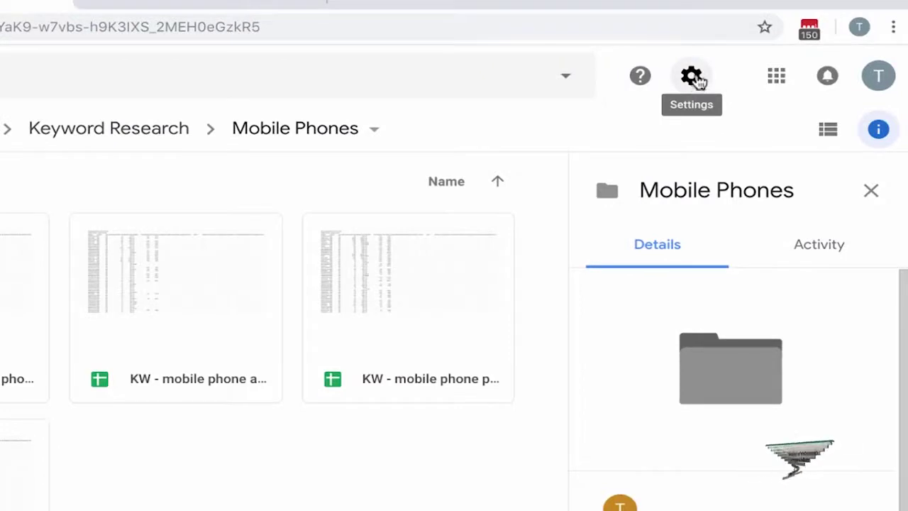
Check in the Drive settings that uploaded files are converted to Google Docs editor format.
left_click(692, 78)
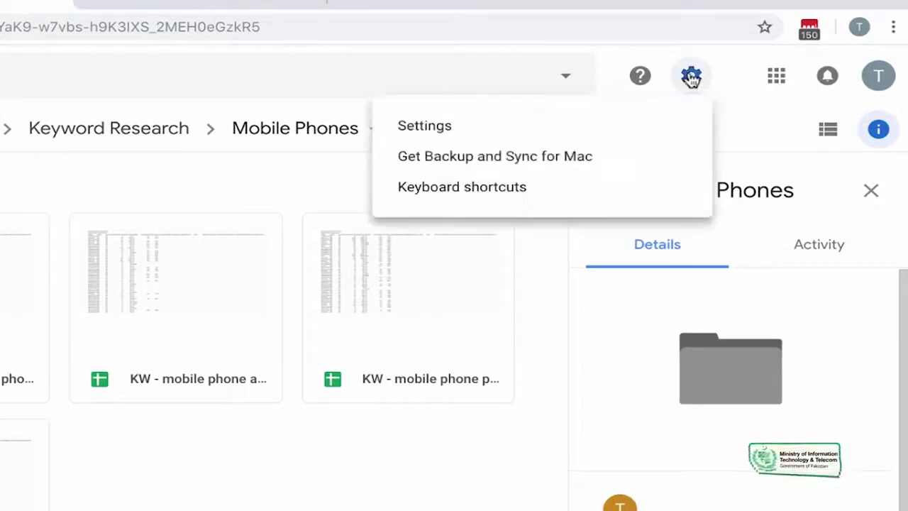
left_click(452, 131)
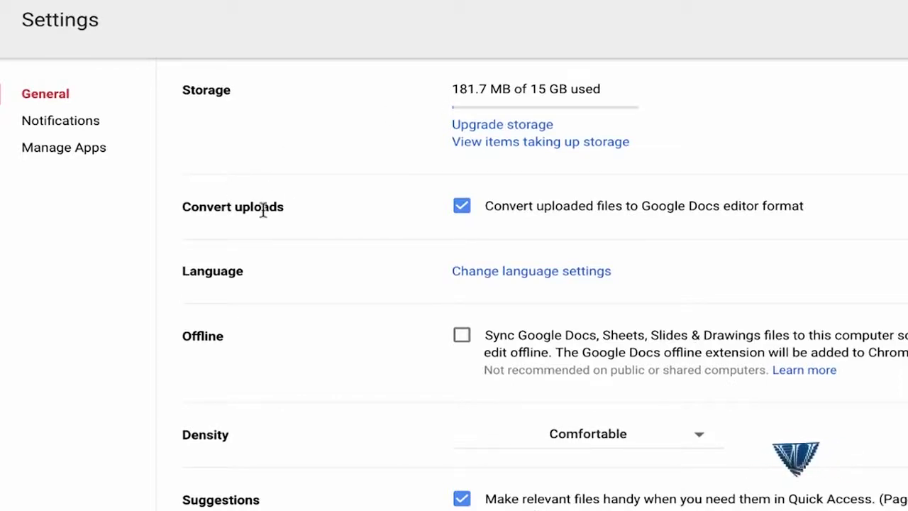
left_click_drag(175, 207, 259, 205)
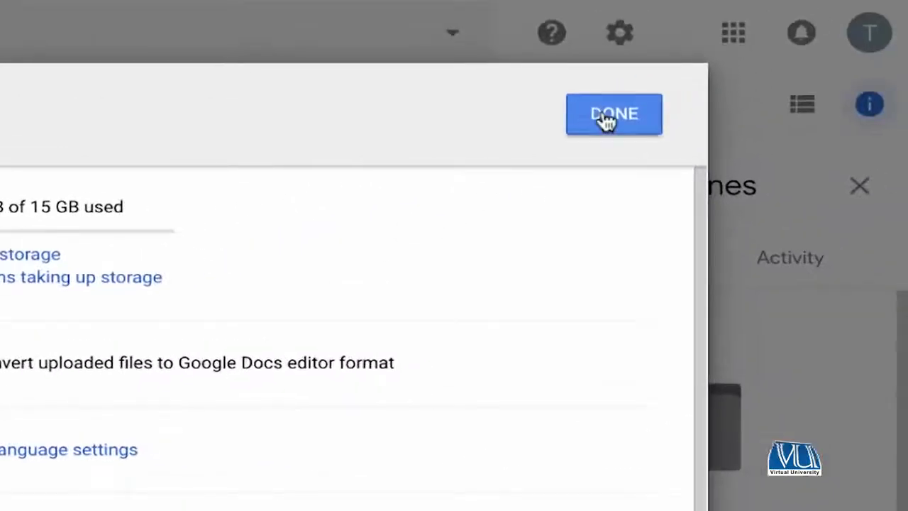
left_click(602, 116)
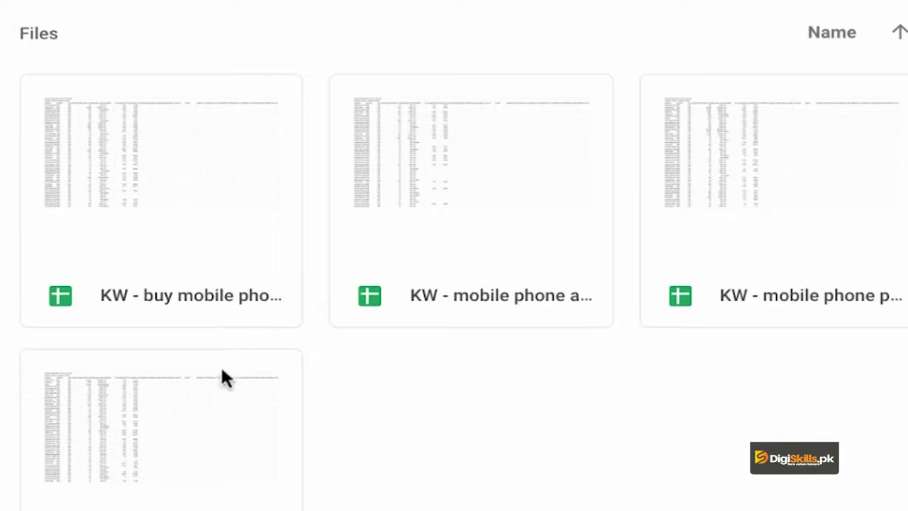
Open the KW - mobile phones spreadsheet and review its title rows, header row and columns A to E.
double_click(174, 488)
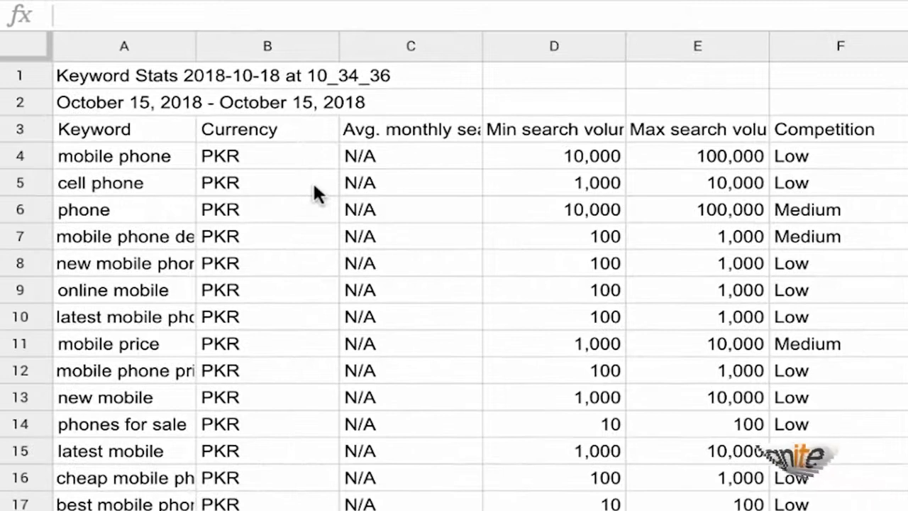
left_click(317, 193)
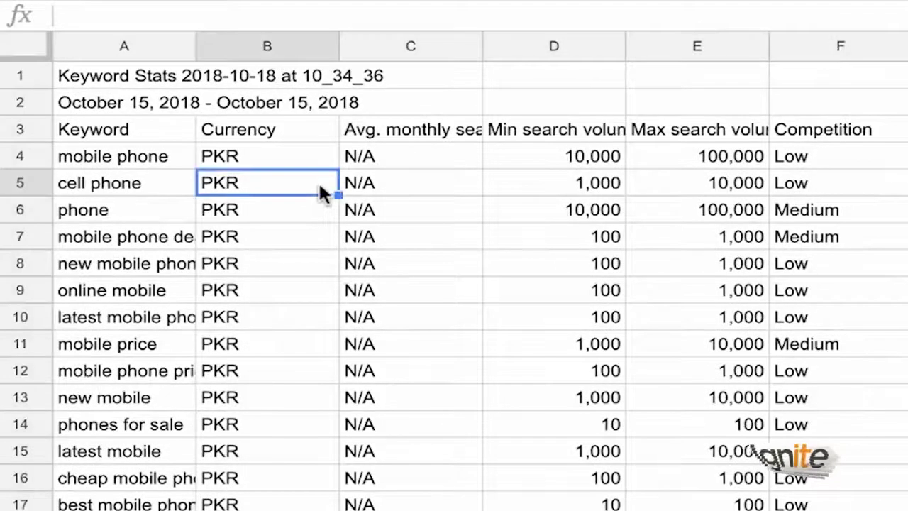
left_click(95, 74)
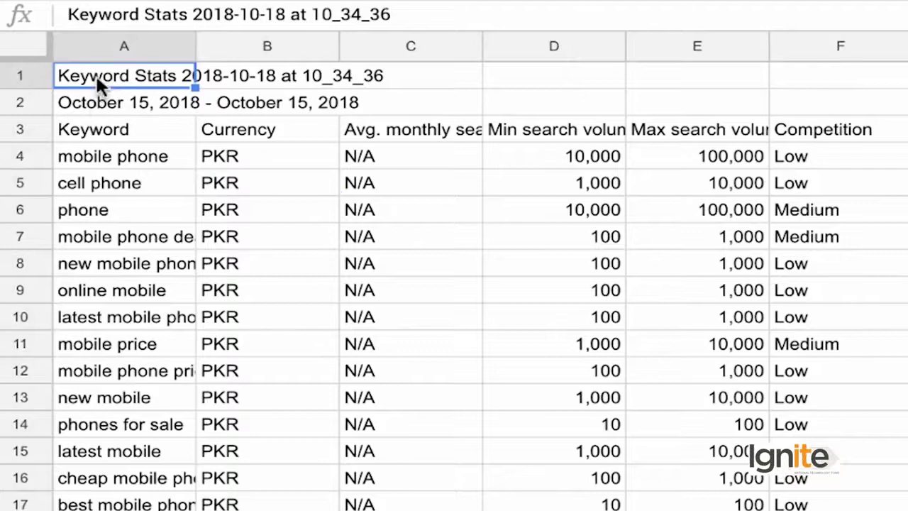
left_click(89, 102)
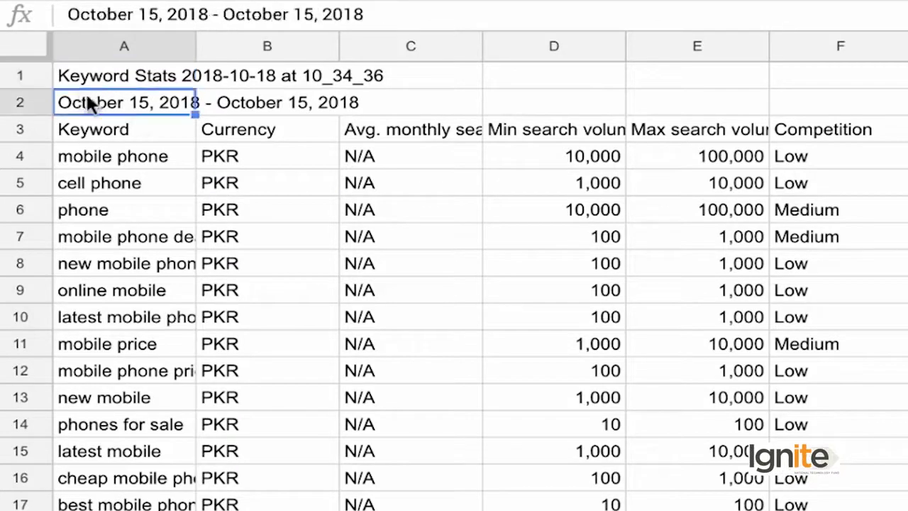
left_click(170, 162)
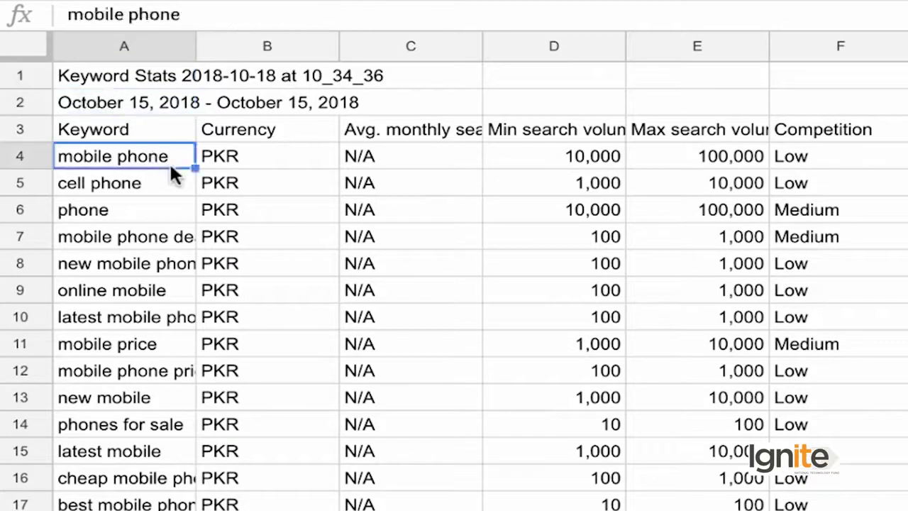
left_click(145, 135)
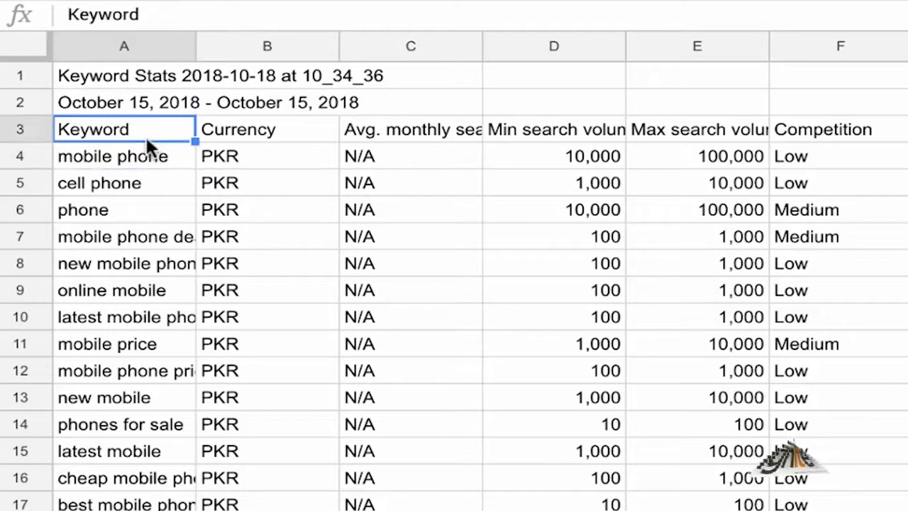
left_click(134, 44)
left_click(281, 43)
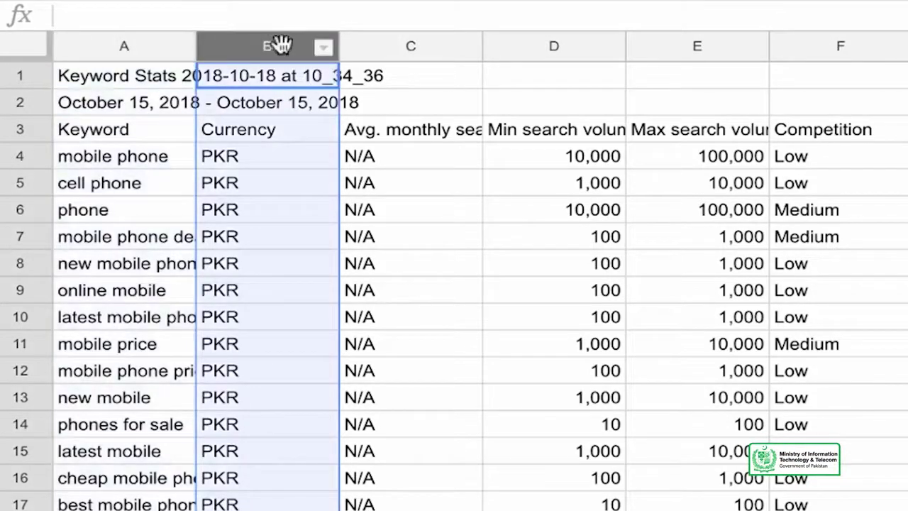
left_click(425, 44)
left_click(537, 39)
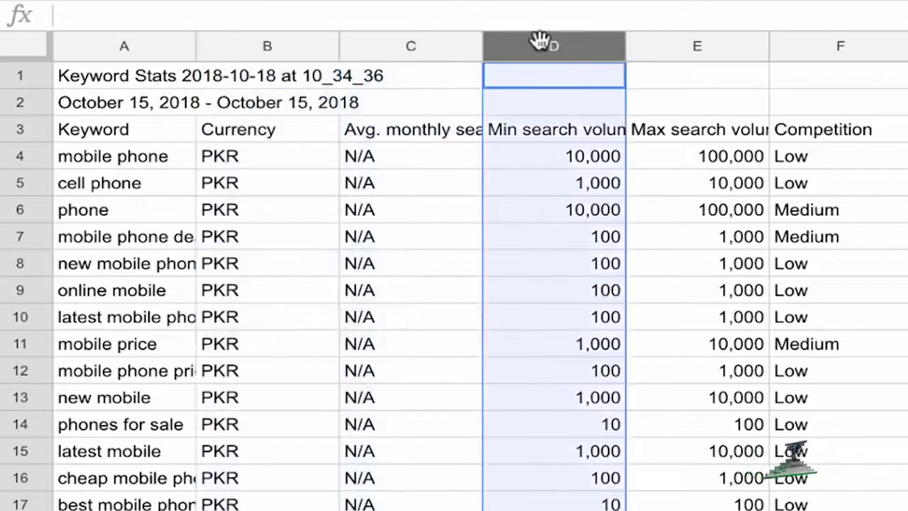
left_click(663, 51)
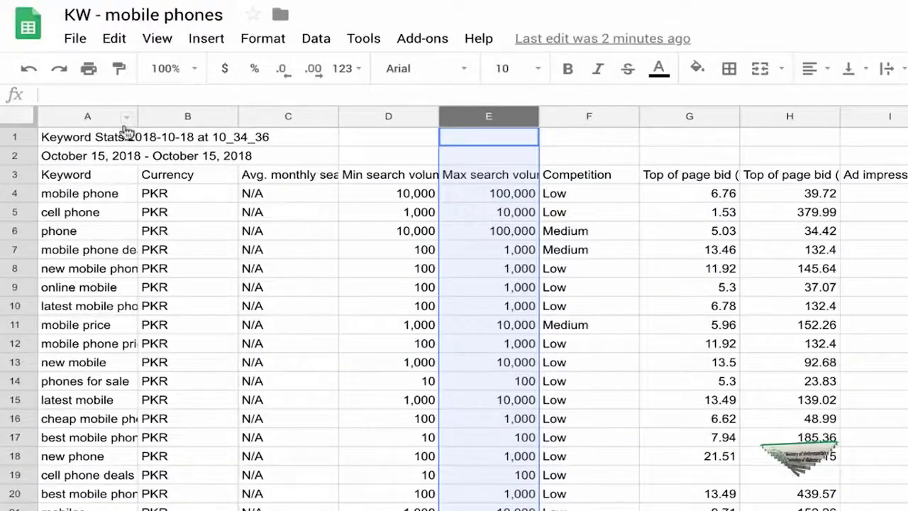
Fit column A's width to its contents and freeze the sheet's first three rows.
double_click(137, 115)
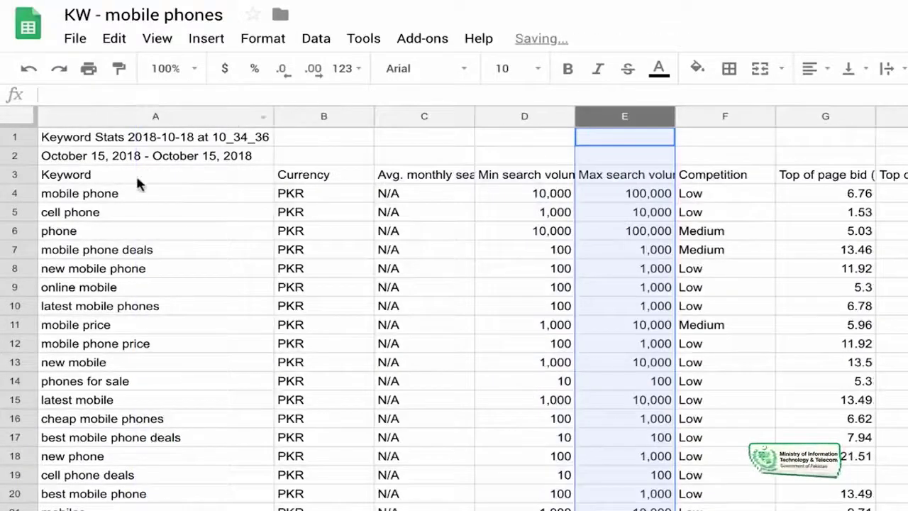
left_click(230, 176)
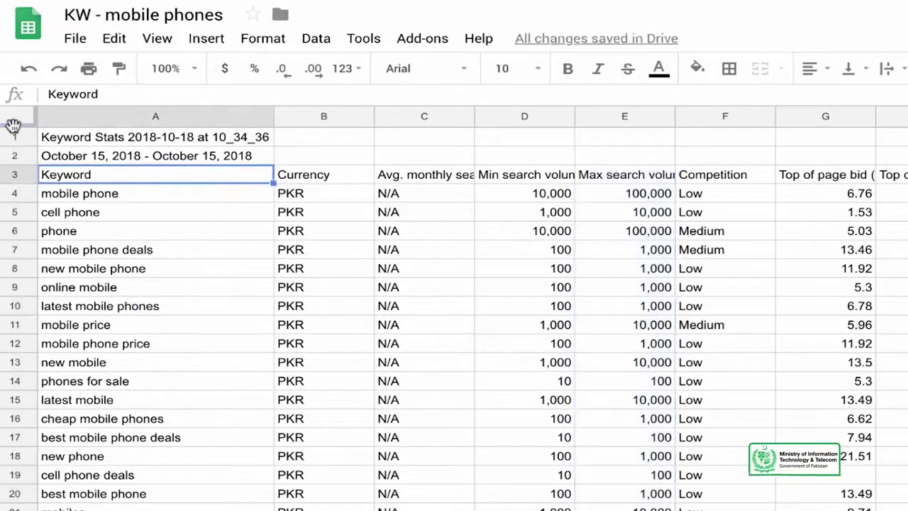
left_click_drag(12, 126, 15, 183)
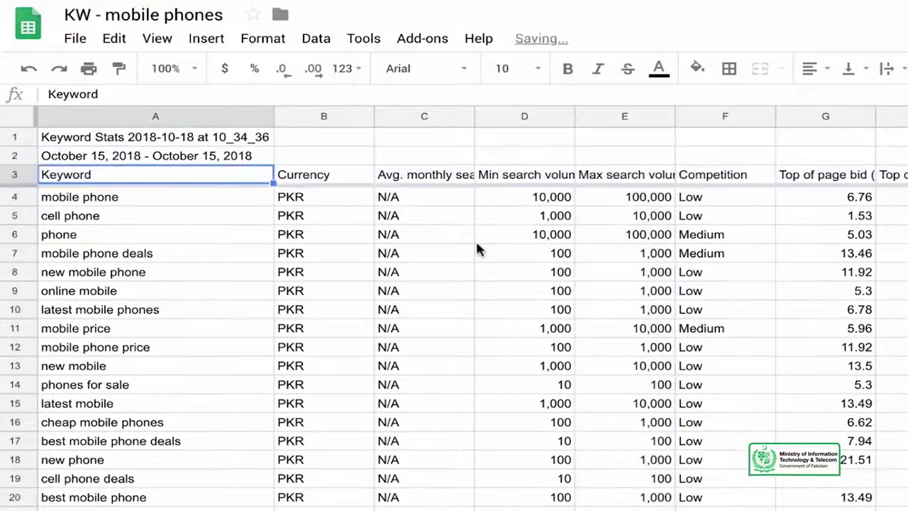
Review the Competition column and the remaining columns through In plan?, then return to the Keyword header.
left_click(714, 117)
scroll(716, 124, "right", 3)
scroll(715, 124, "right", 8)
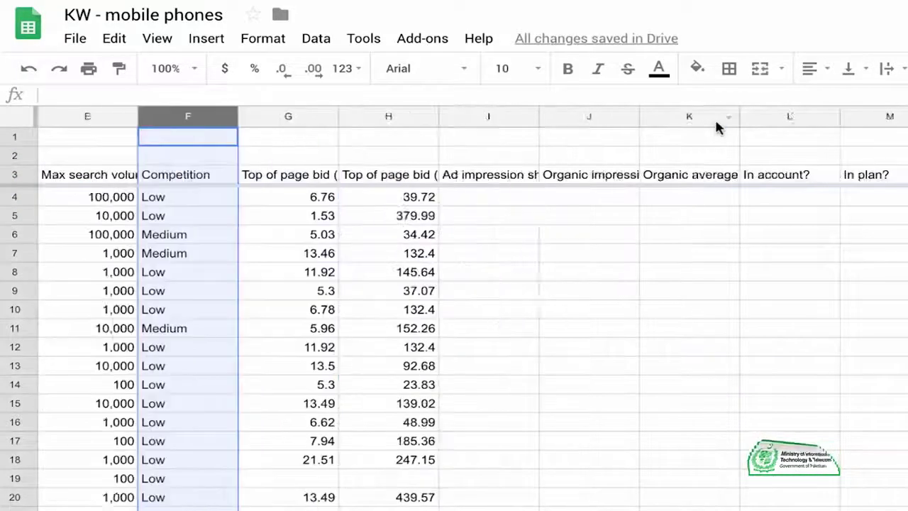
scroll(714, 117, "right", 1)
scroll(714, 118, "left", 12)
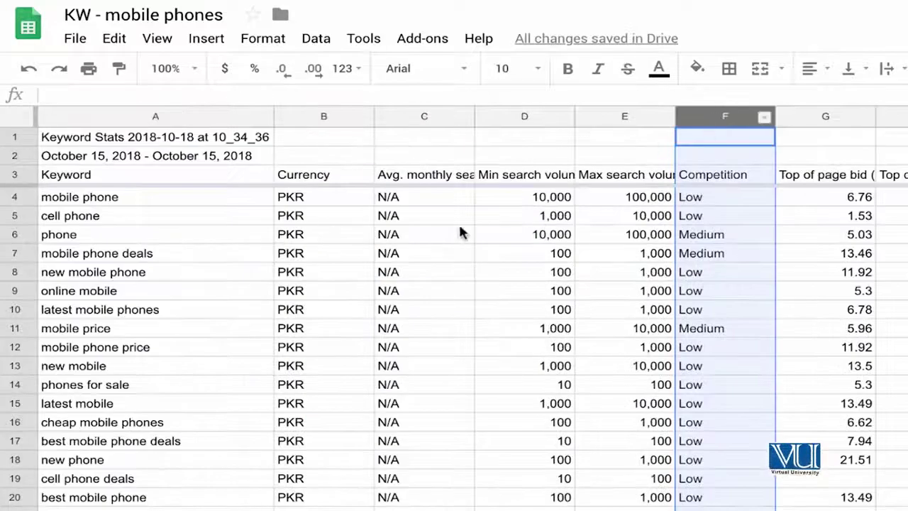
left_click(168, 178)
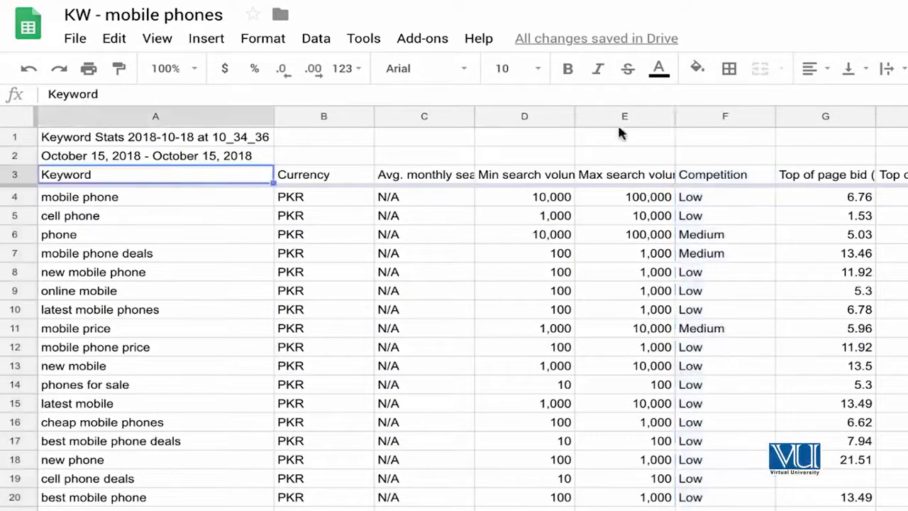
left_click(615, 124)
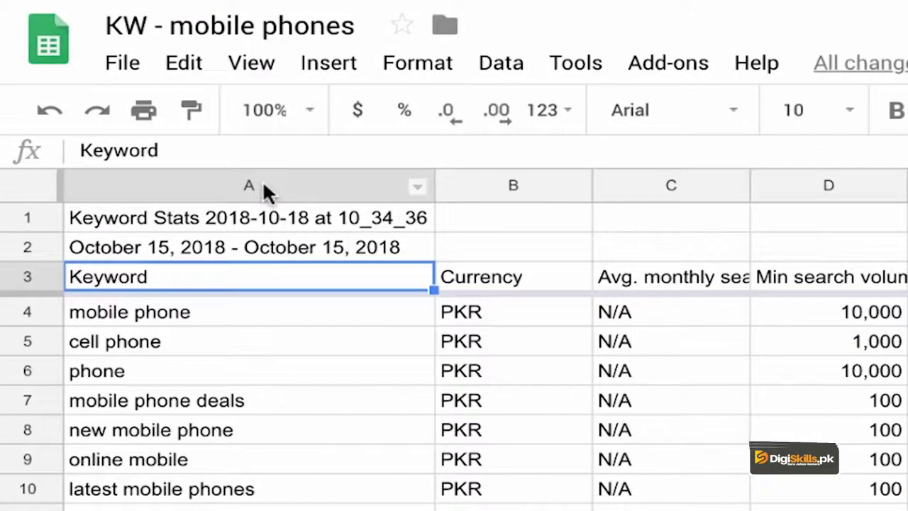
Insert a blank column before the Keyword column and enter # as its header in A3.
left_click(265, 190)
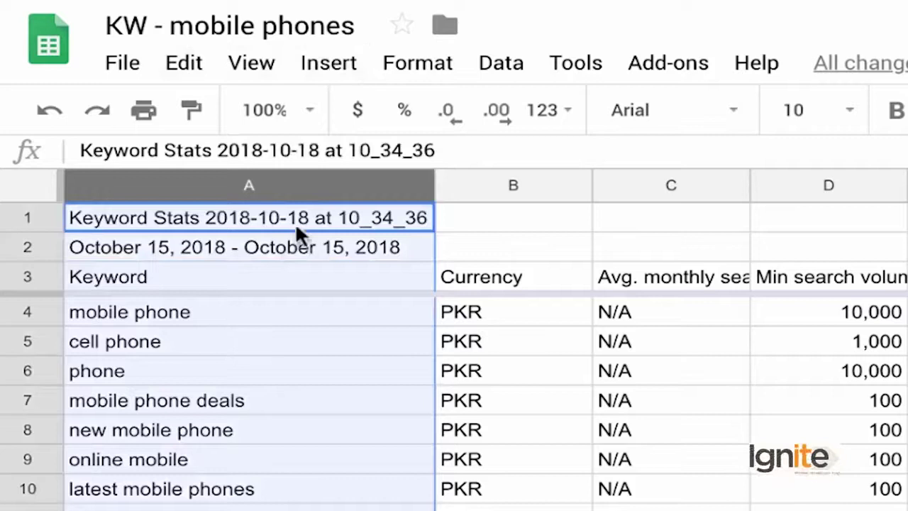
left_click(317, 71)
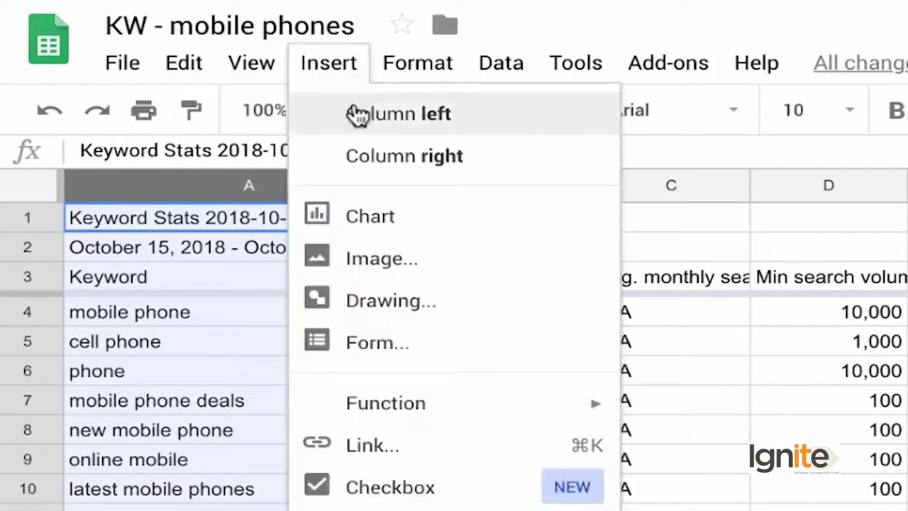
left_click(386, 116)
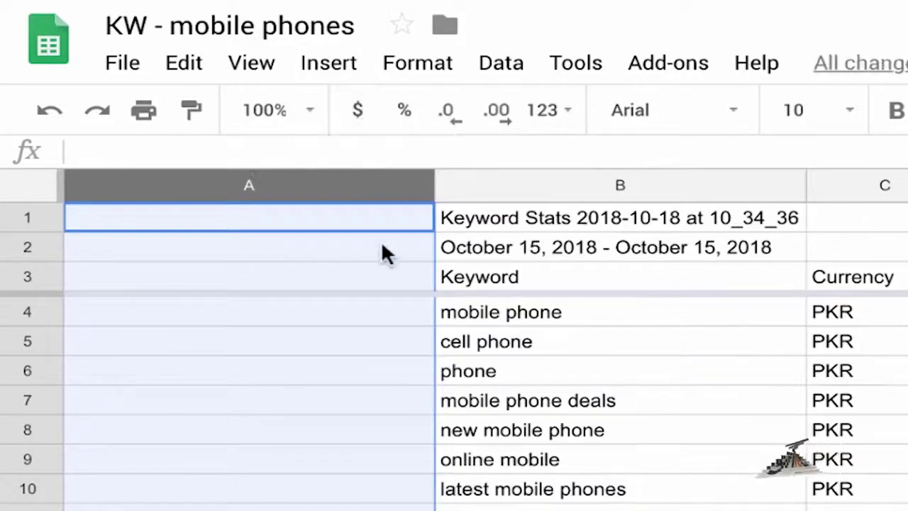
left_click(372, 330)
left_click(368, 281)
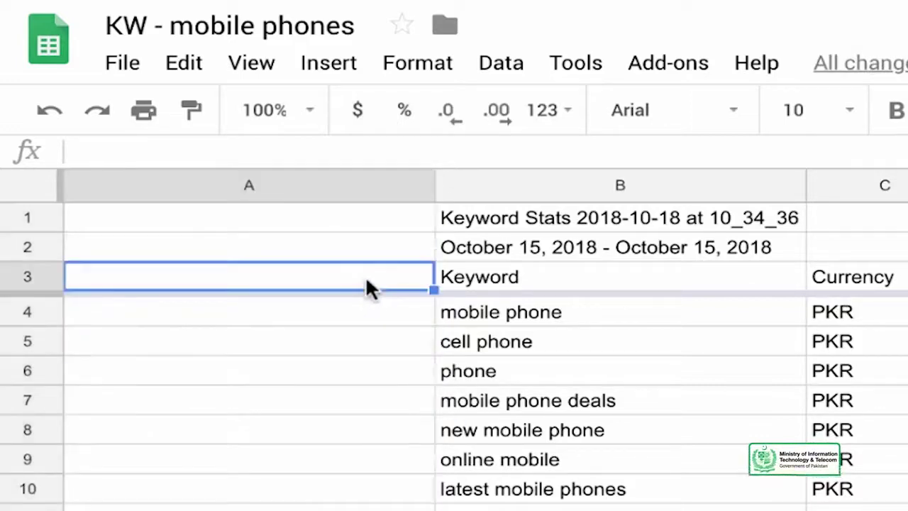
type("#")
key("Return")
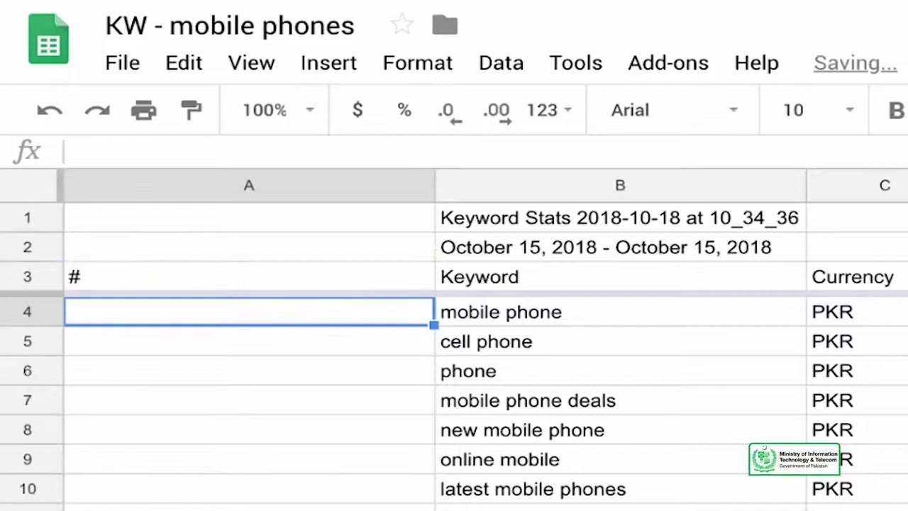
Enter 1 in A4 and 2 in A5, and fill the number series down alongside all keywords.
type("1")
key("Return")
type("2")
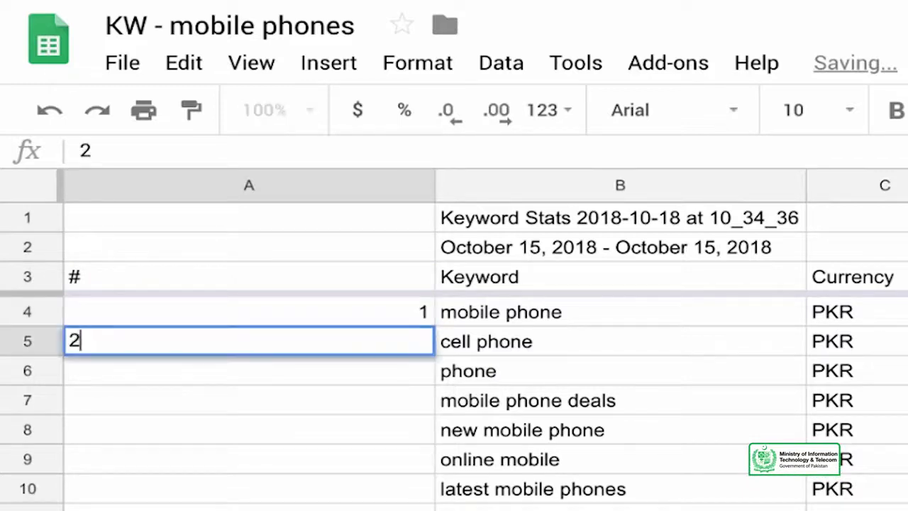
key("Return")
key("Up")
left_click_drag(248, 312, 248, 340)
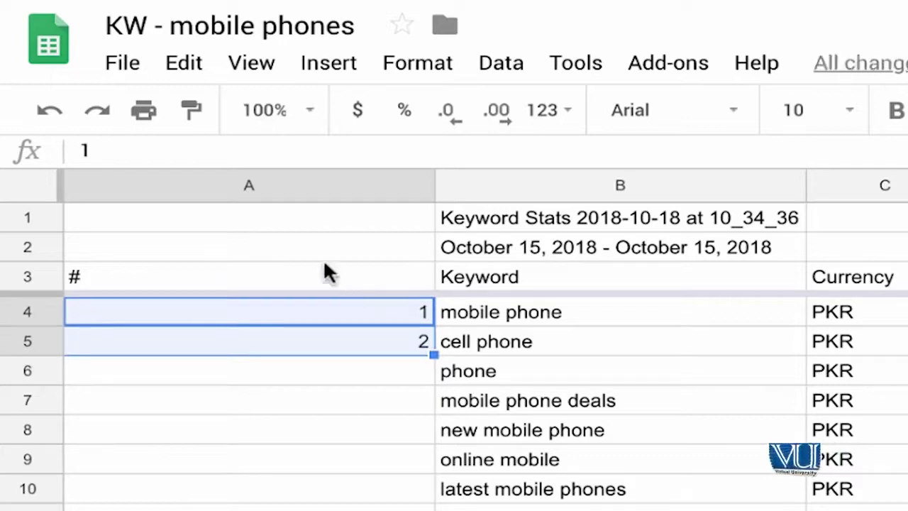
double_click(433, 354)
Examine the numbering in column A down to the last keyword row.
scroll(454, 397, "down", 20)
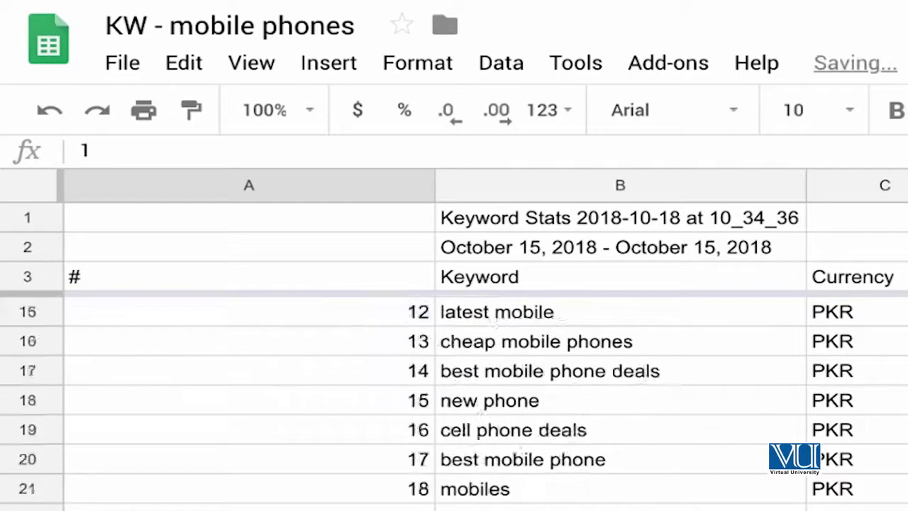
scroll(454, 397, "down", 20)
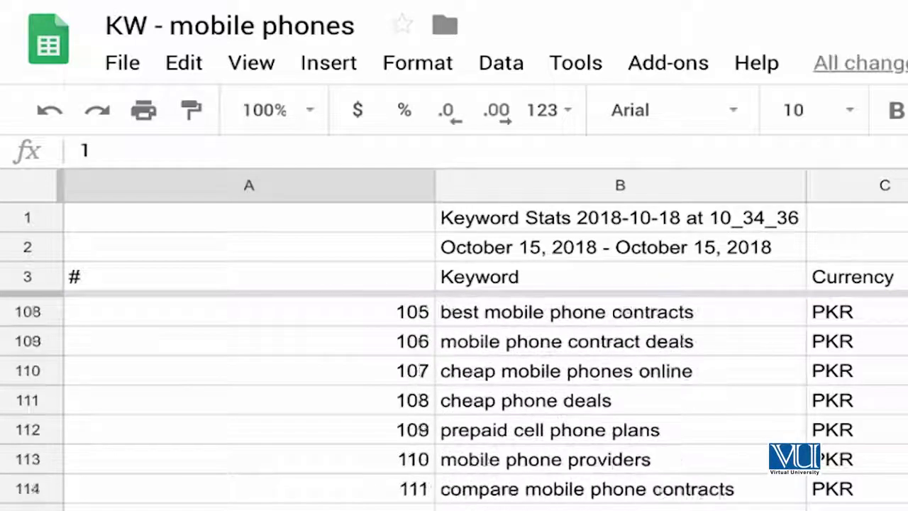
scroll(454, 398, "down", 20)
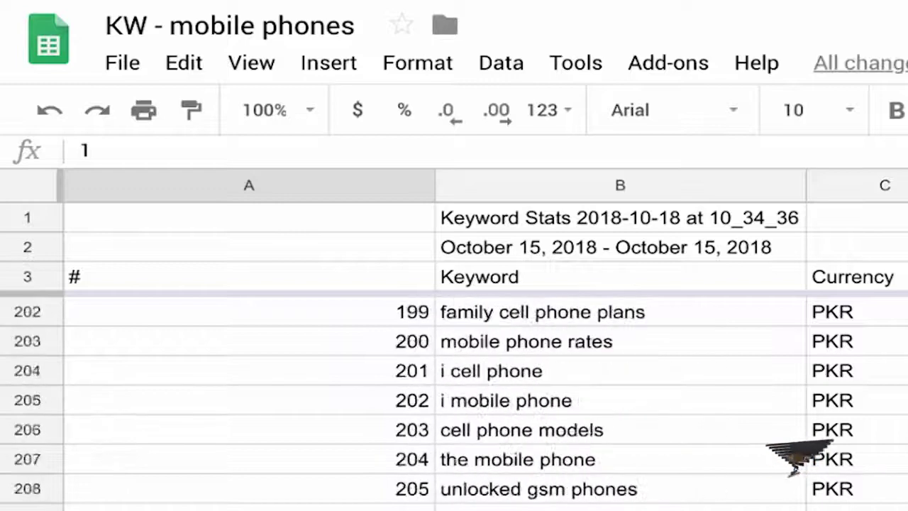
scroll(454, 398, "down", 20)
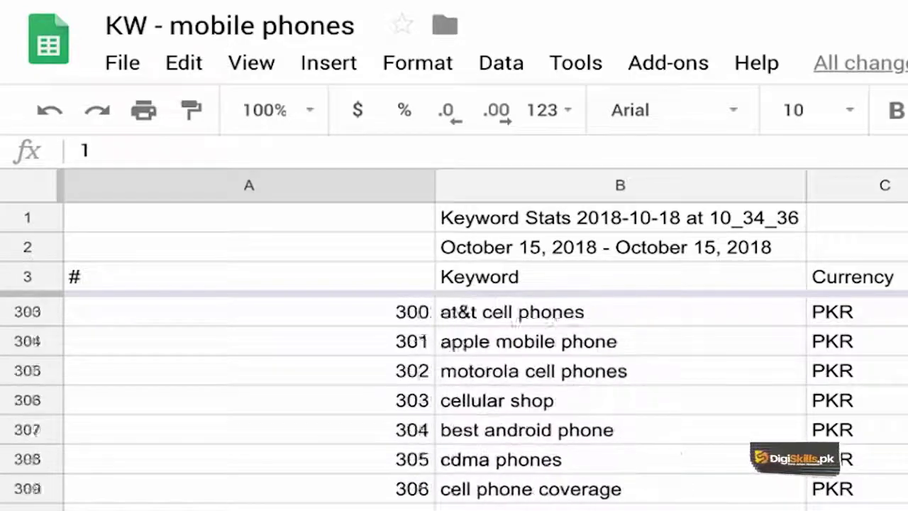
scroll(454, 397, "down", 20)
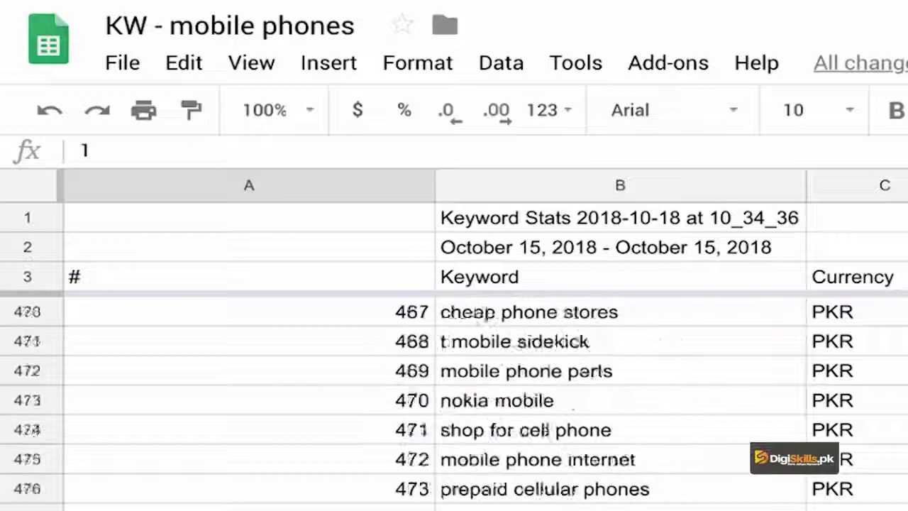
scroll(454, 397, "down", 20)
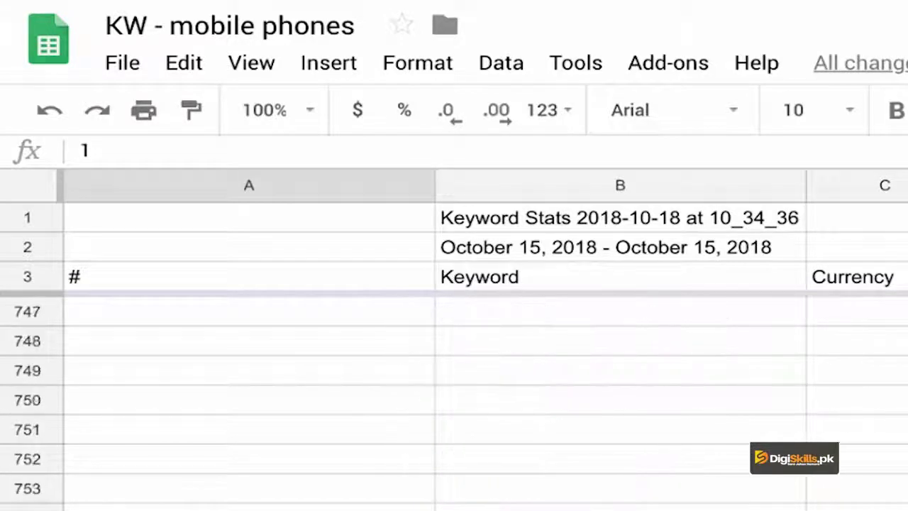
scroll(454, 397, "up", 5)
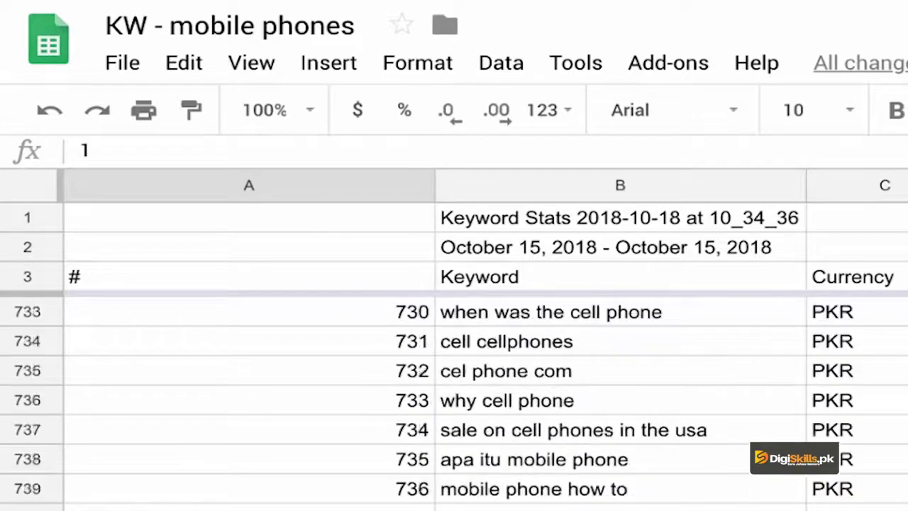
scroll(454, 397, "up", 2)
scroll(454, 397, "up", 20)
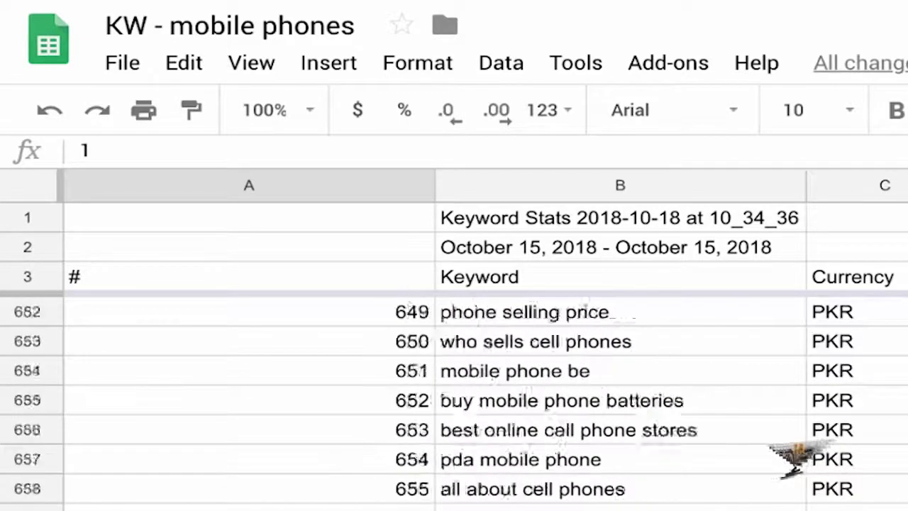
Create a filter over the whole keyword table, from the # header in A3 across all columns down to the last keyword row.
left_click(620, 217)
left_click(619, 247)
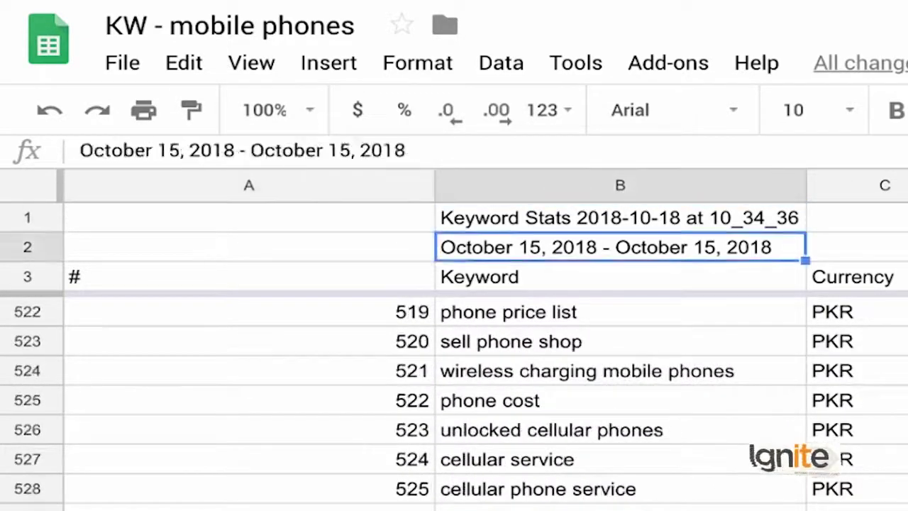
left_click(248, 276)
left_click(620, 277, "shift")
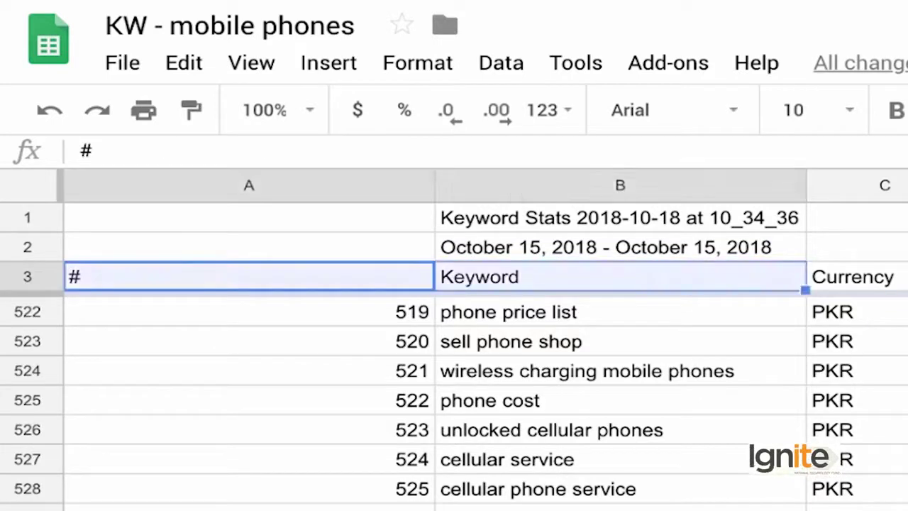
key("ctrl+shift+Right")
key("ctrl+shift+Down")
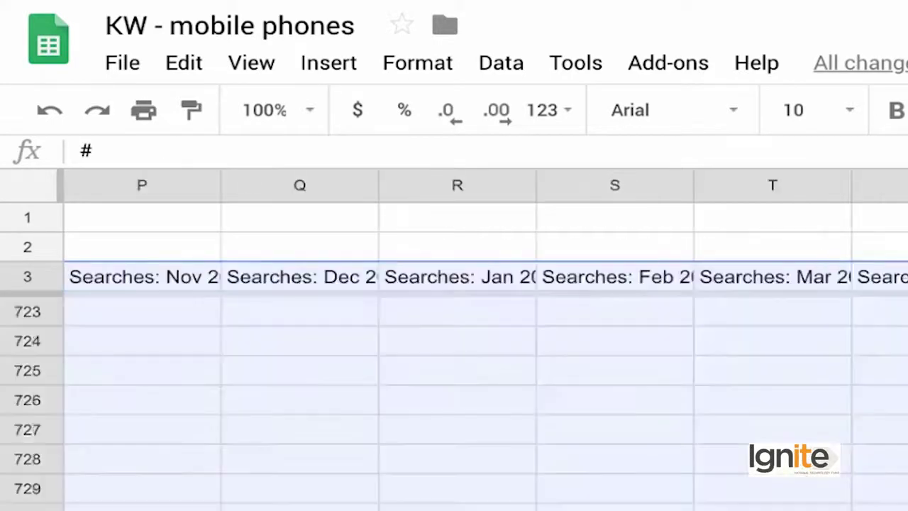
scroll(454, 354, "left", 1)
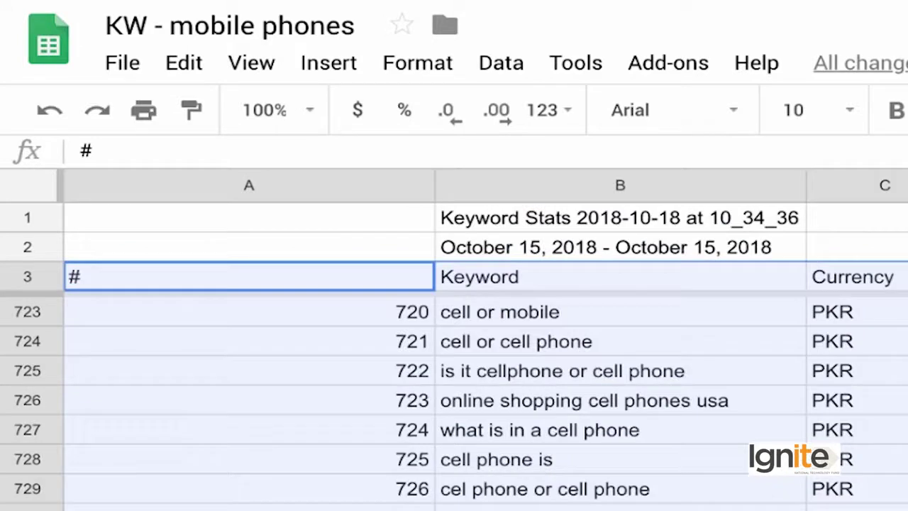
scroll(594, 488, "down", 10)
scroll(594, 488, "up", 4)
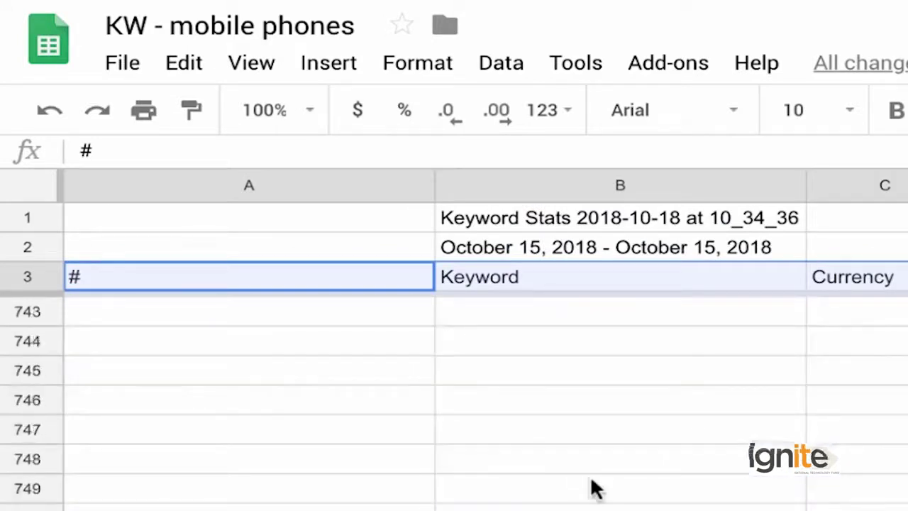
scroll(594, 488, "up", 2)
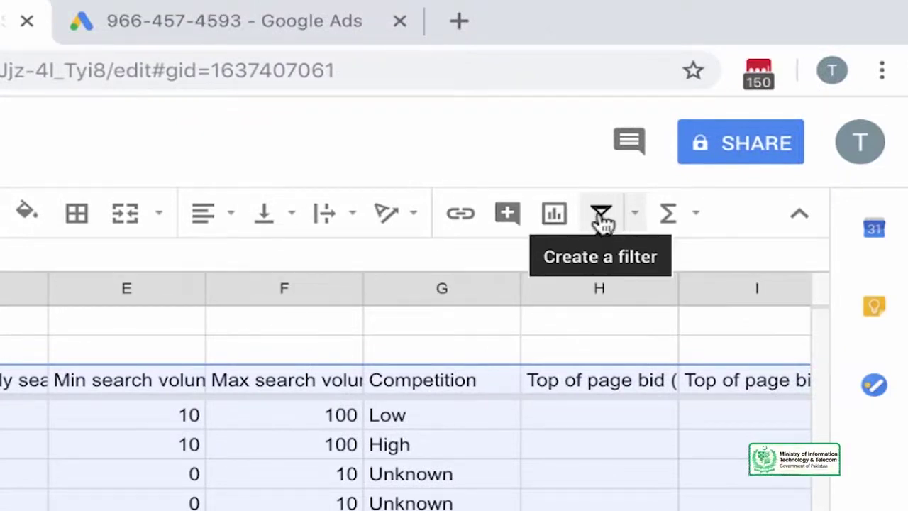
left_click(602, 220)
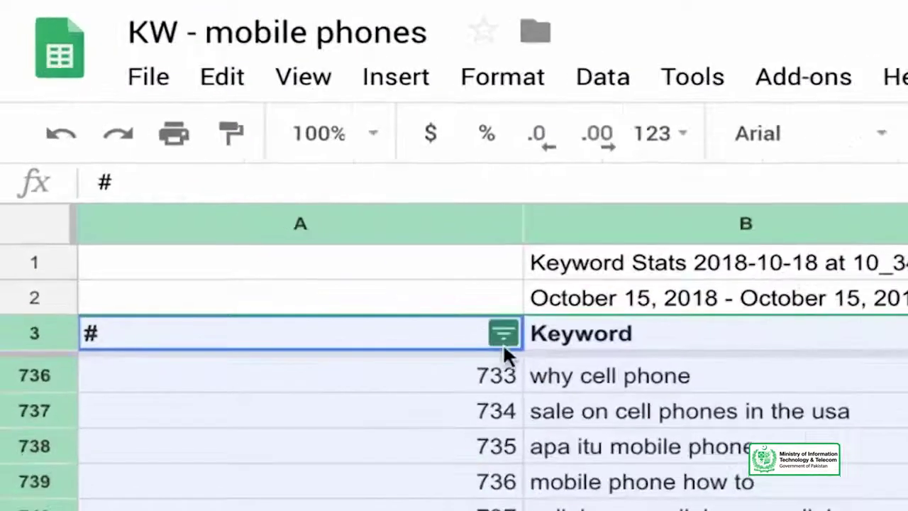
Return to the first keyword row and fit the width of column A to its contents.
scroll(454, 436, "up", 20)
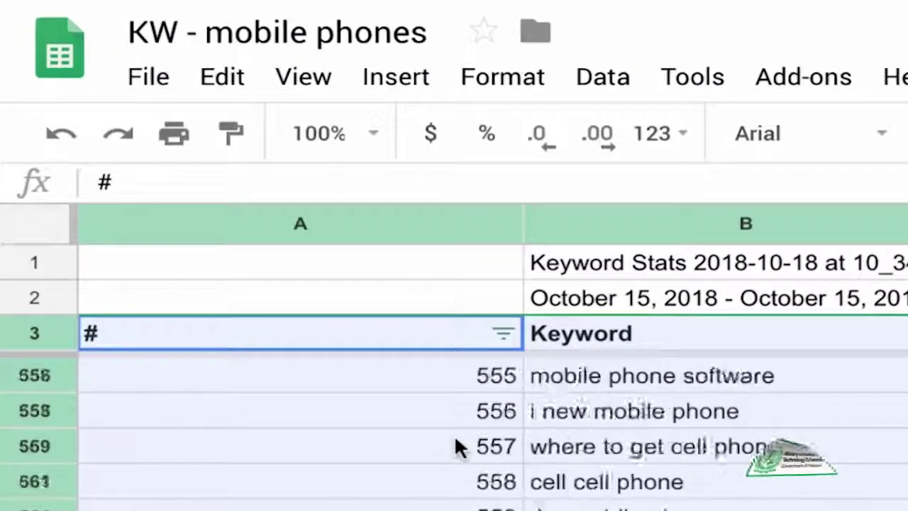
left_click(457, 440)
key("ctrl+Up")
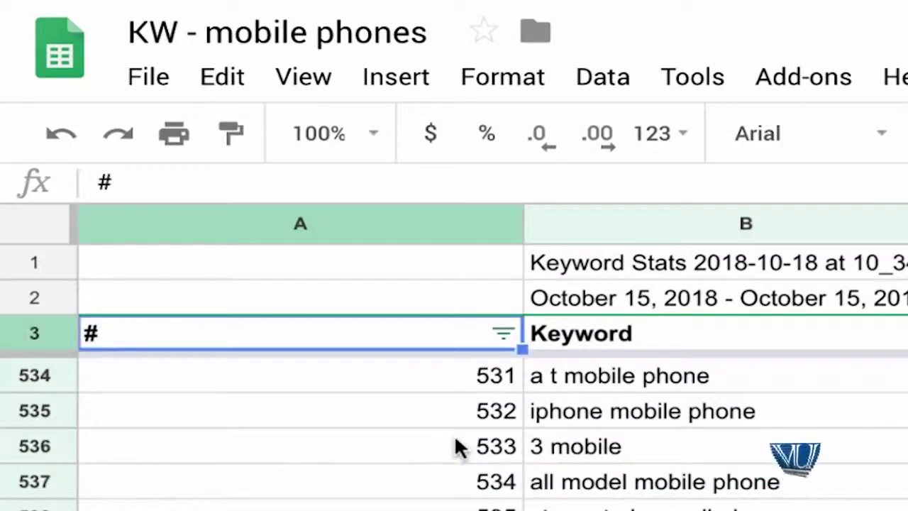
key("Down")
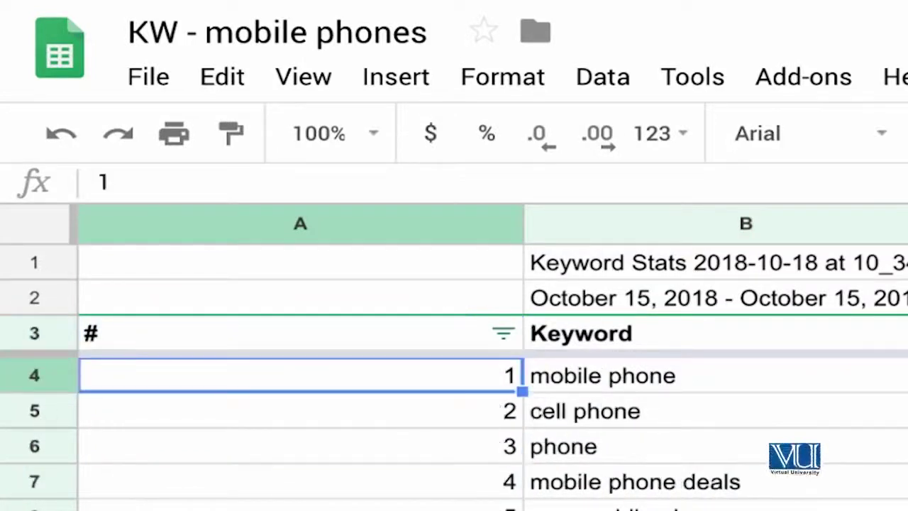
double_click(523, 216)
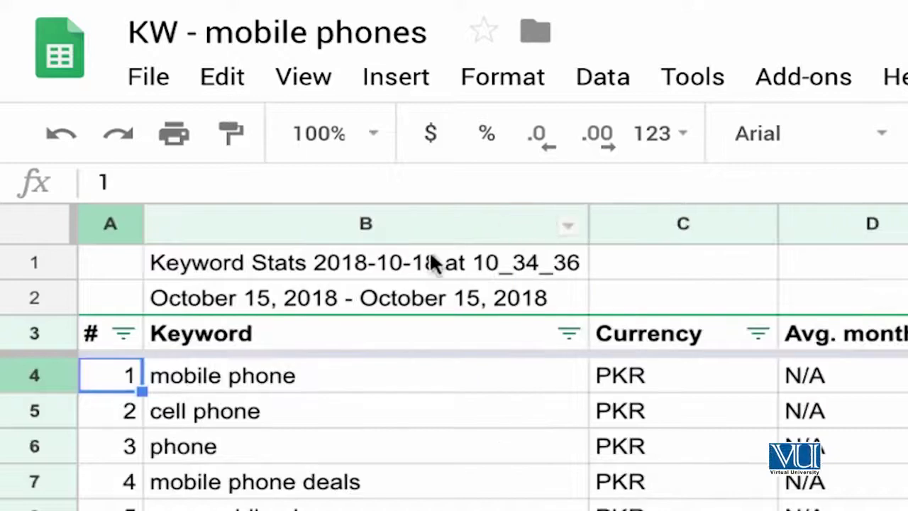
left_click(358, 411)
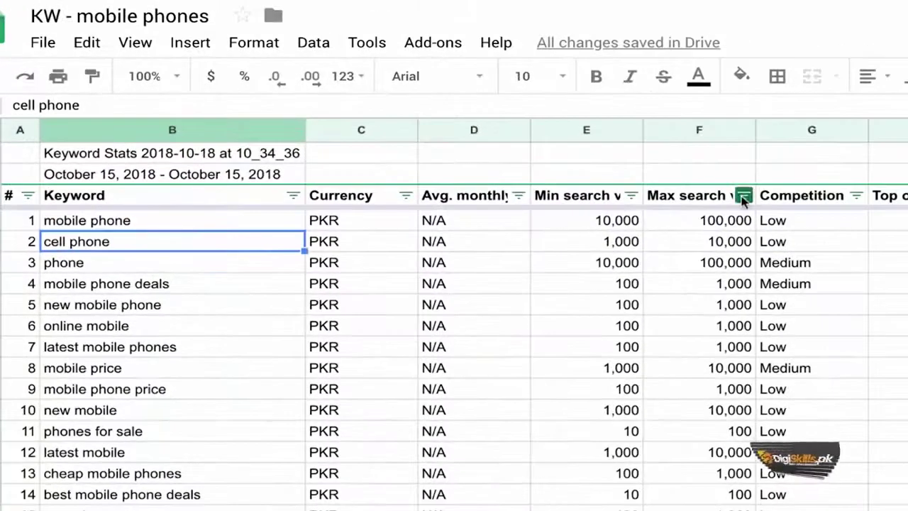
Sort the keyword list by Min search volume in Z → A order and look down through the sorted rows.
left_click(631, 200)
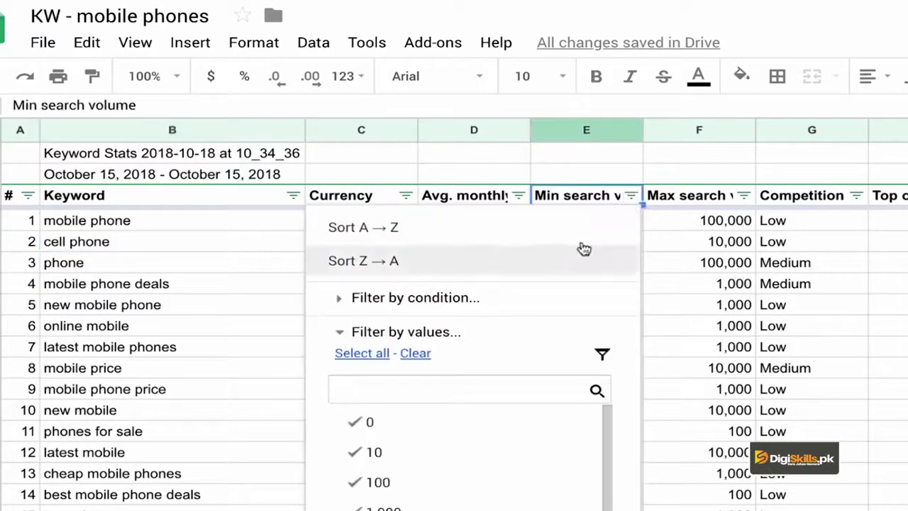
left_click(596, 195)
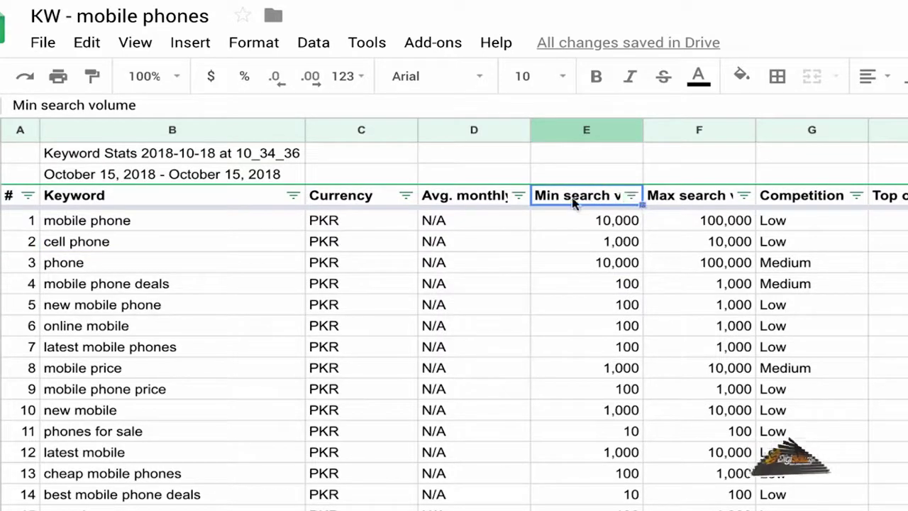
left_click(632, 200)
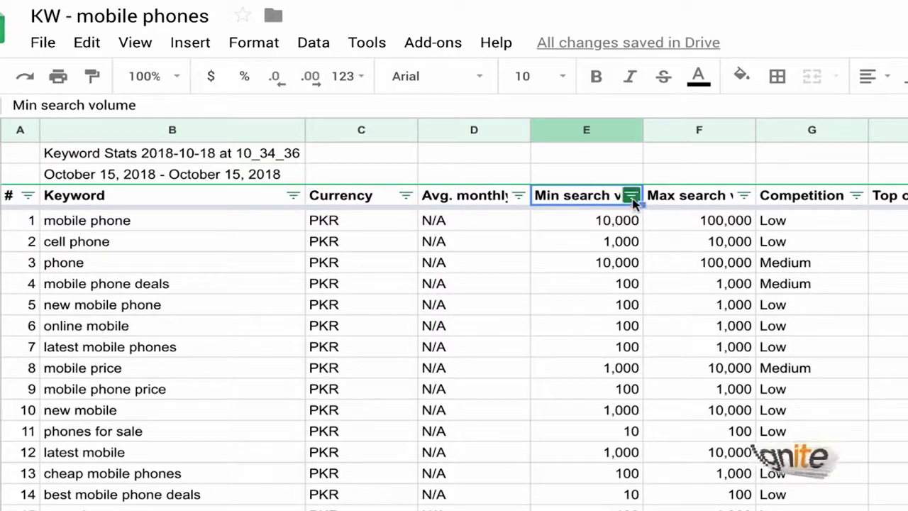
left_click(420, 268)
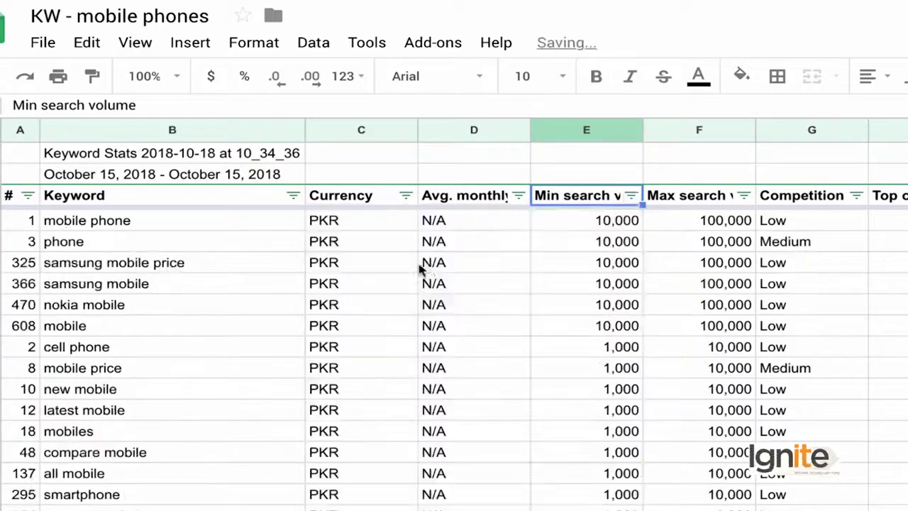
left_click(598, 243)
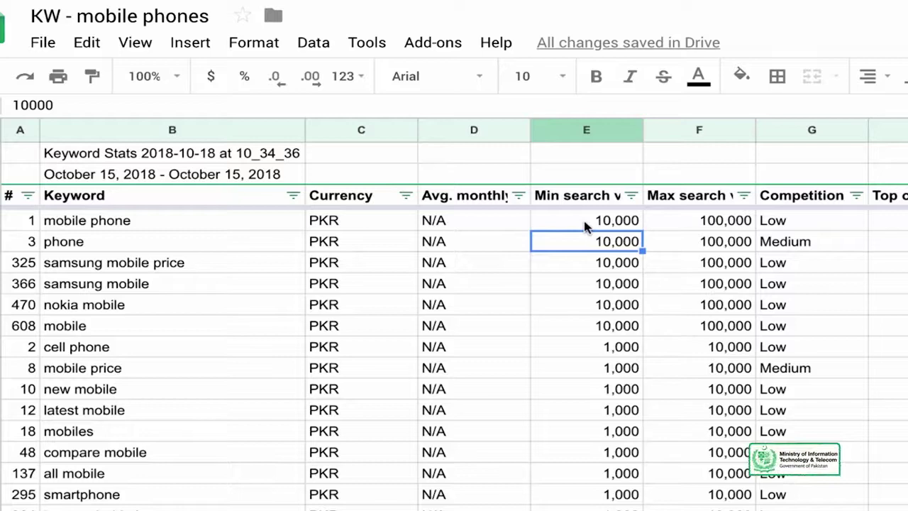
scroll(584, 225, "down", 20)
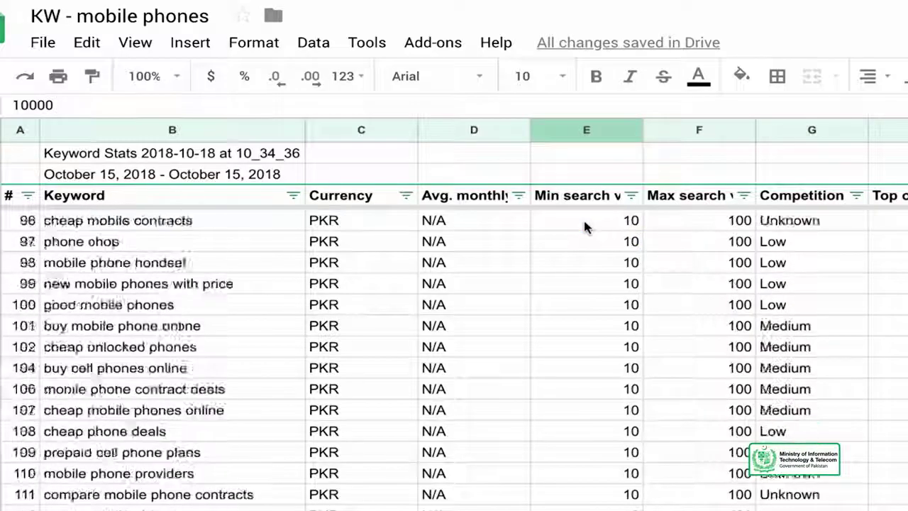
scroll(585, 226, "down", 20)
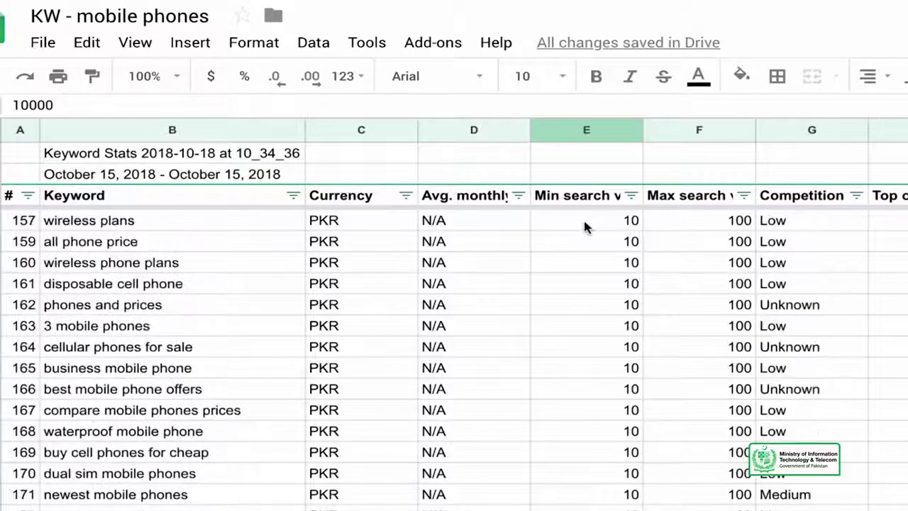